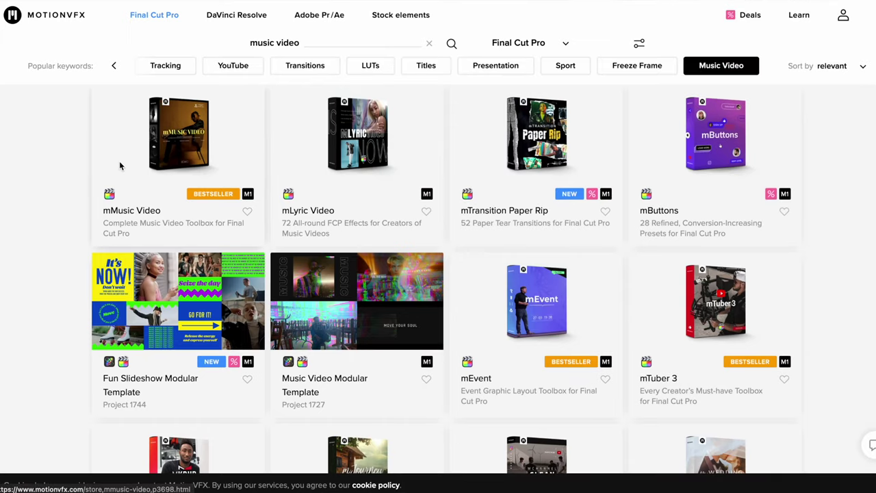
Open the mMusic Video product page and scroll to 'Get it for your app of choice'.
click(119, 164)
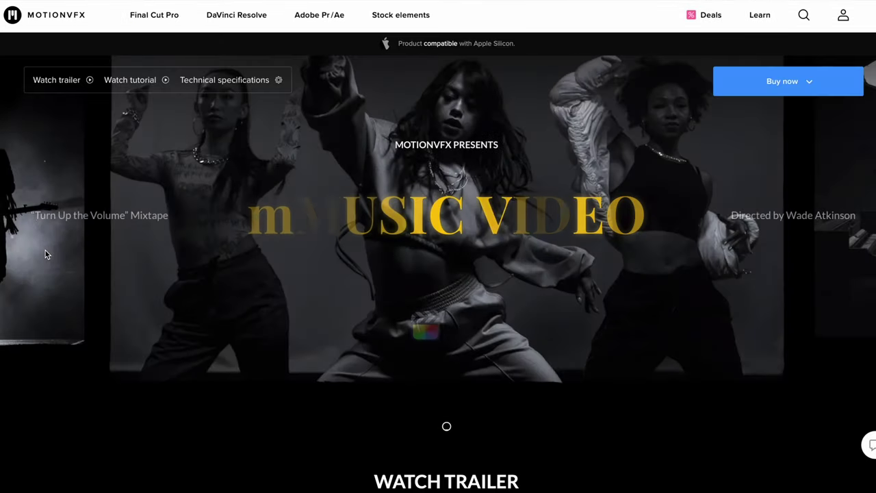
scroll(46, 254, down, 15)
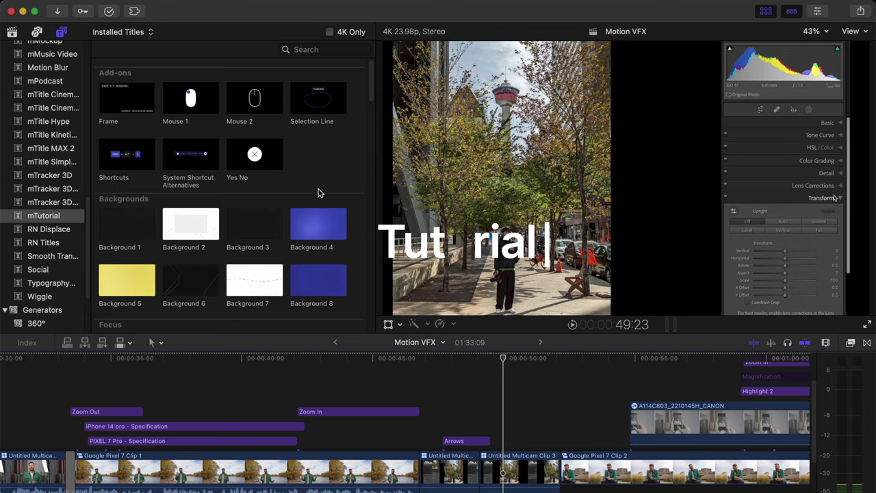
Place the Click 02 pointer title from the Pointers section above Untitled Multicam Clip 3.
scroll(318, 193, down, 10)
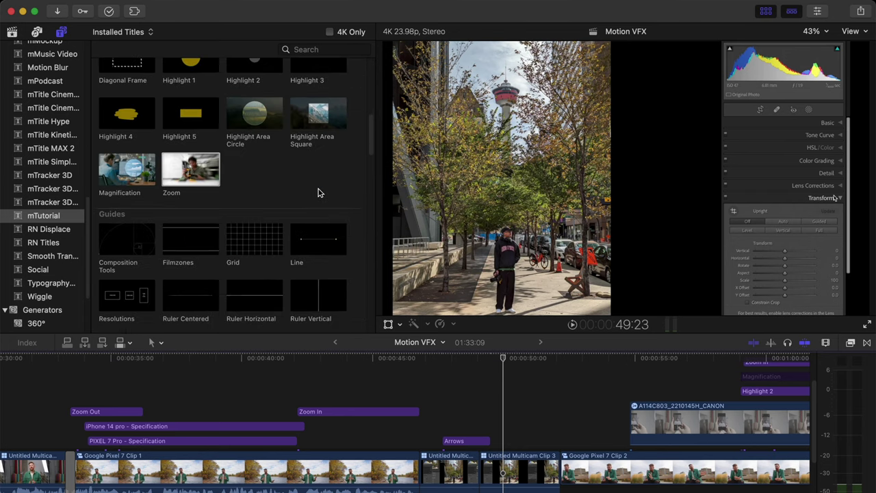
scroll(318, 193, down, 15)
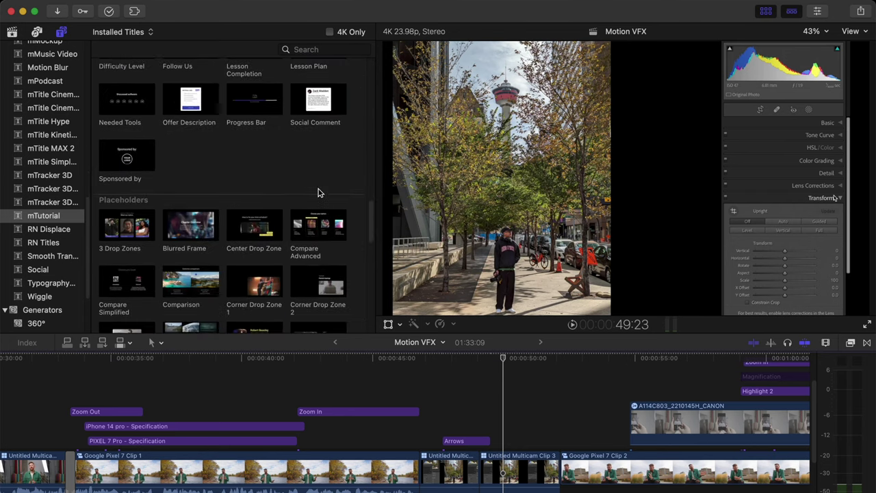
scroll(317, 193, down, 10)
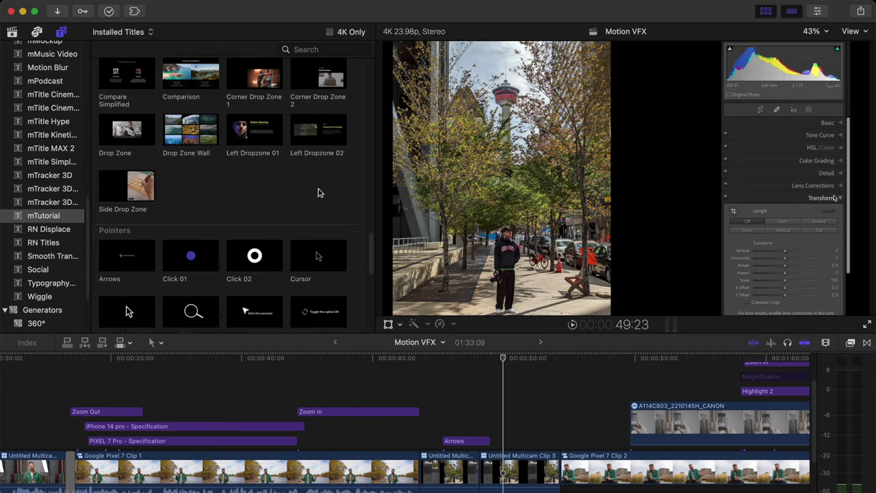
scroll(317, 193, down, 4)
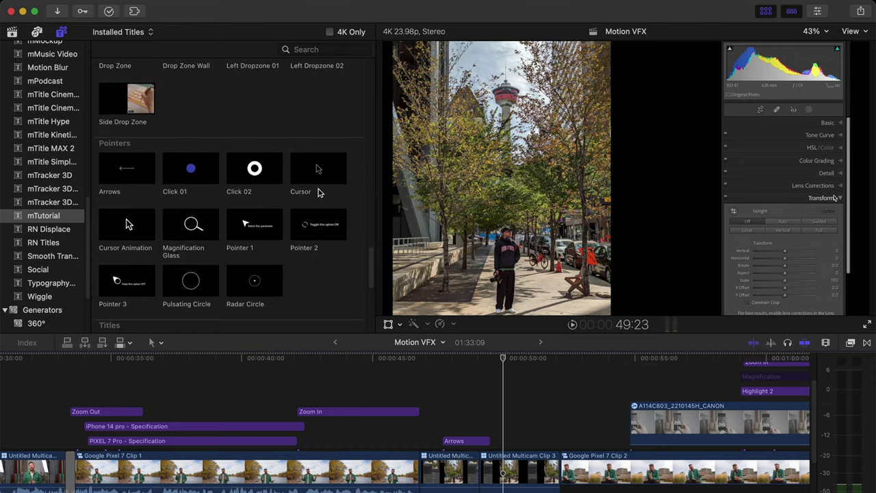
click(253, 171)
drag(260, 161, 502, 447)
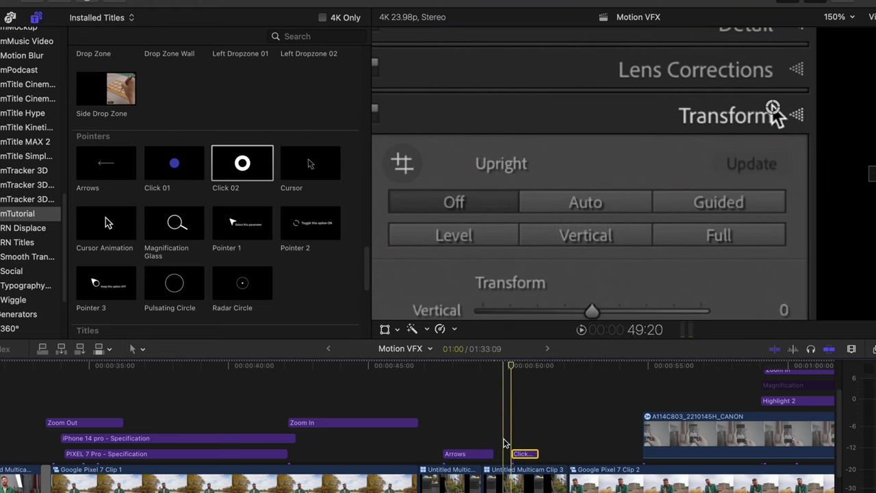
Add the Highlight 4 title above the main street clip and play it from its start.
key(space)
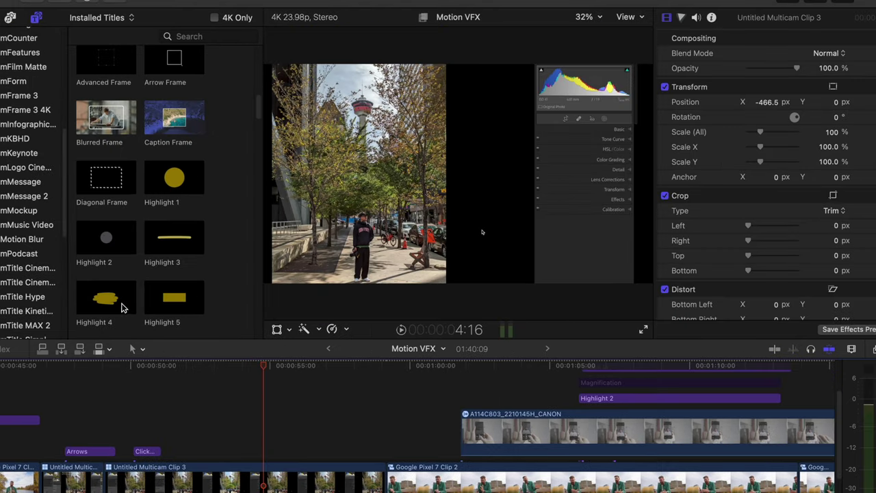
drag(122, 309, 231, 438)
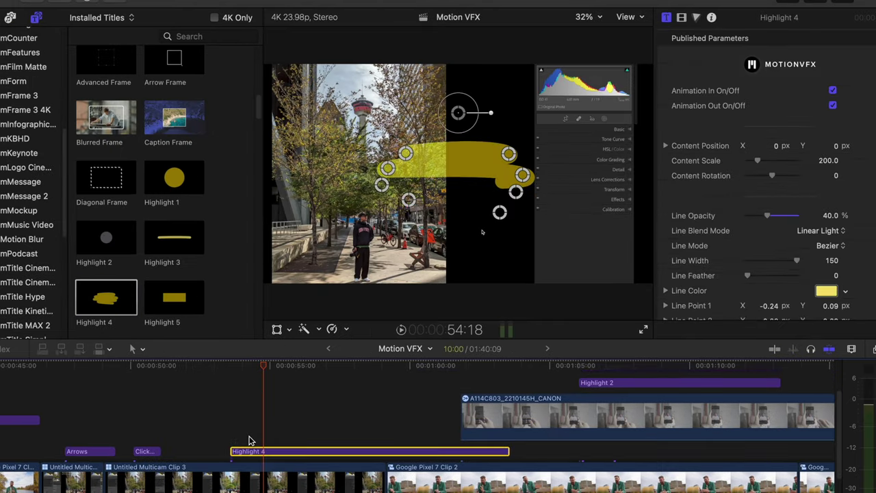
click(237, 426)
key(space)
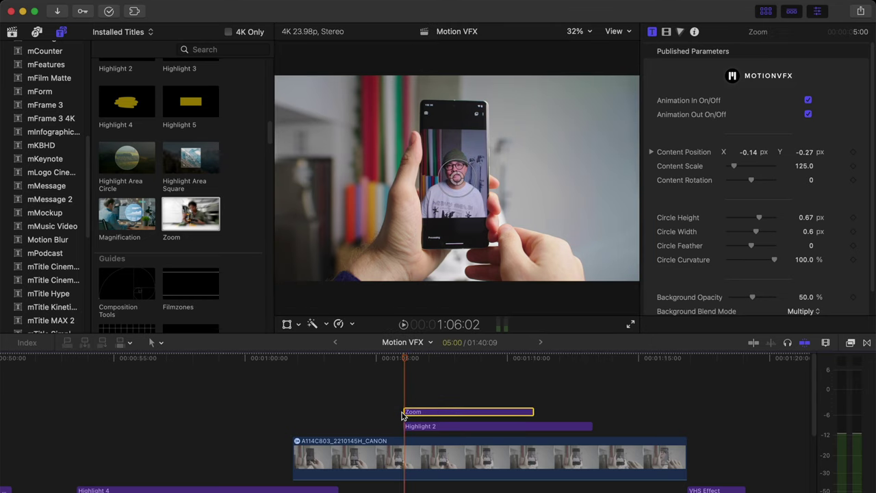
Extend the Zoom title so it ends together with Highlight 2.
drag(534, 414, 591, 413)
click(475, 426)
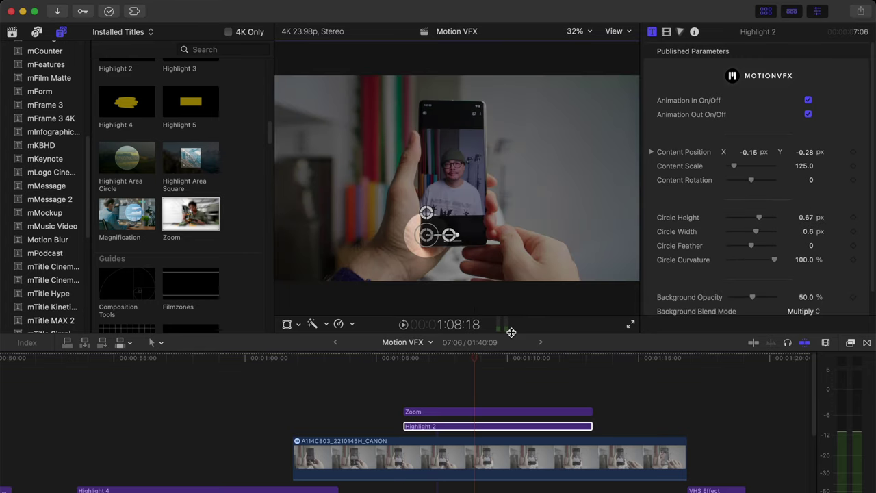
click(473, 413)
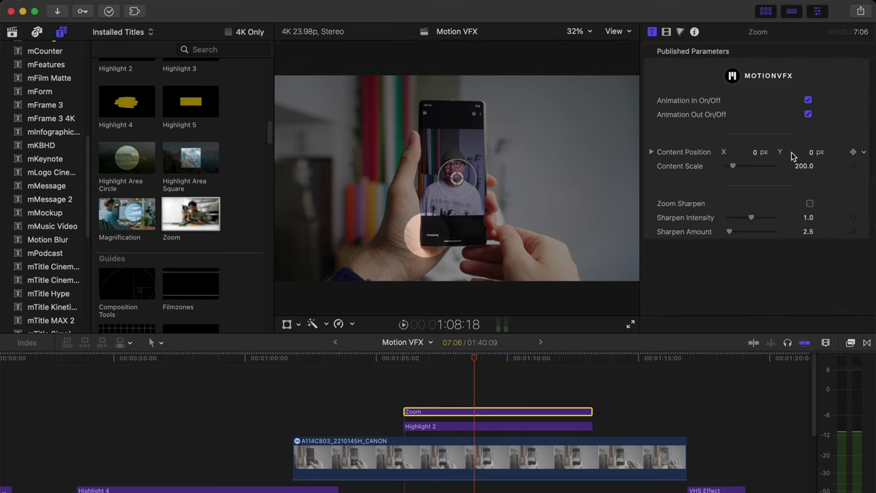
Set Zoom's Content Scale to 500 centred lower-left, then add Selection Line above it.
drag(733, 170, 739, 165)
drag(457, 178, 414, 288)
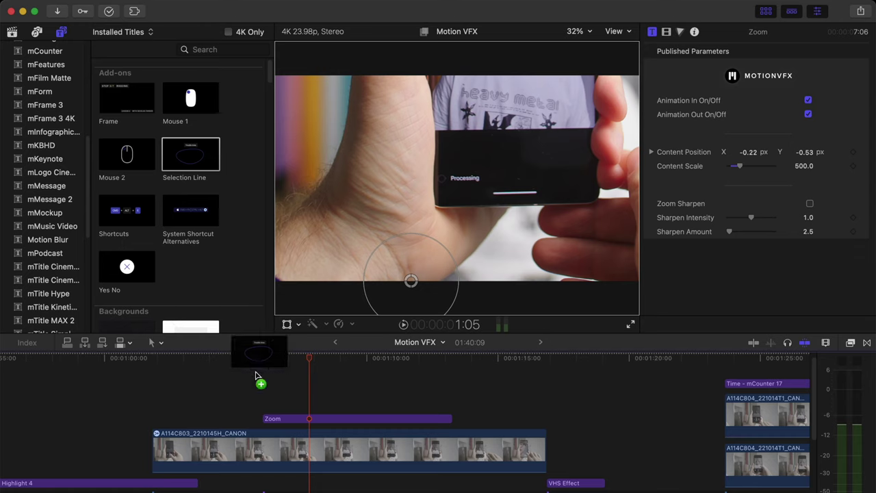
drag(260, 377, 288, 403)
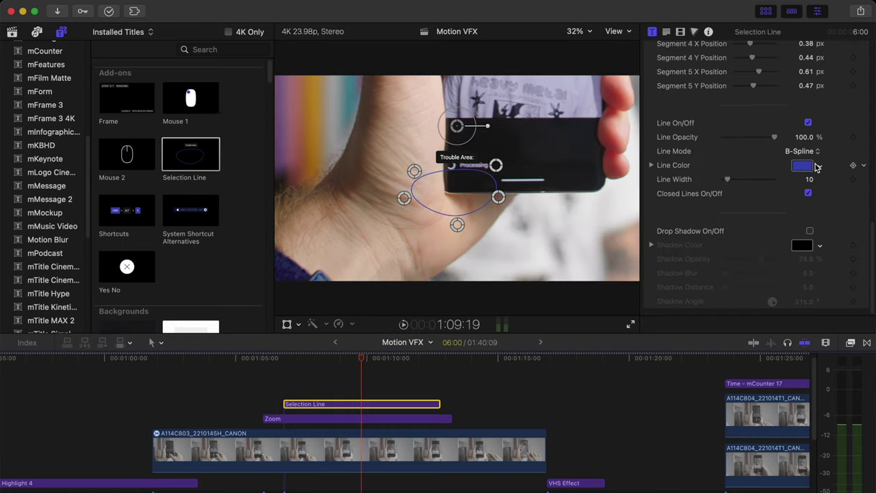
Make the Selection Line yellow with a Line Width of 61.
click(806, 166)
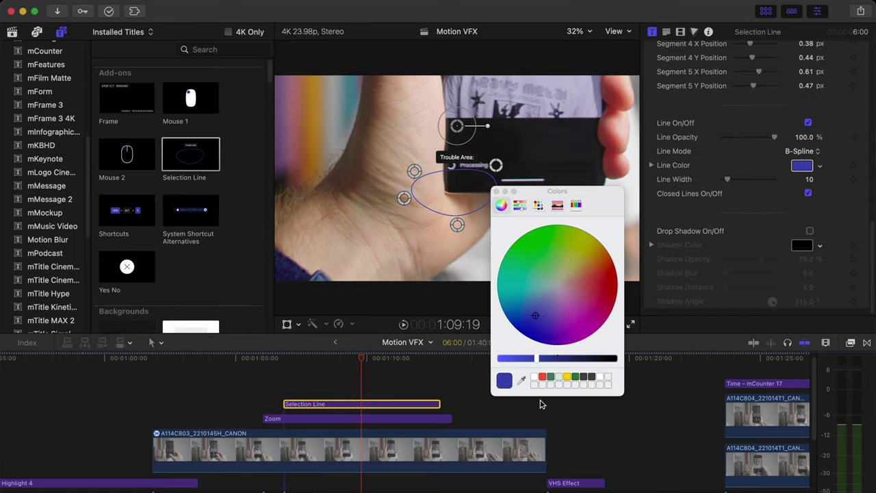
click(566, 379)
drag(727, 179, 731, 182)
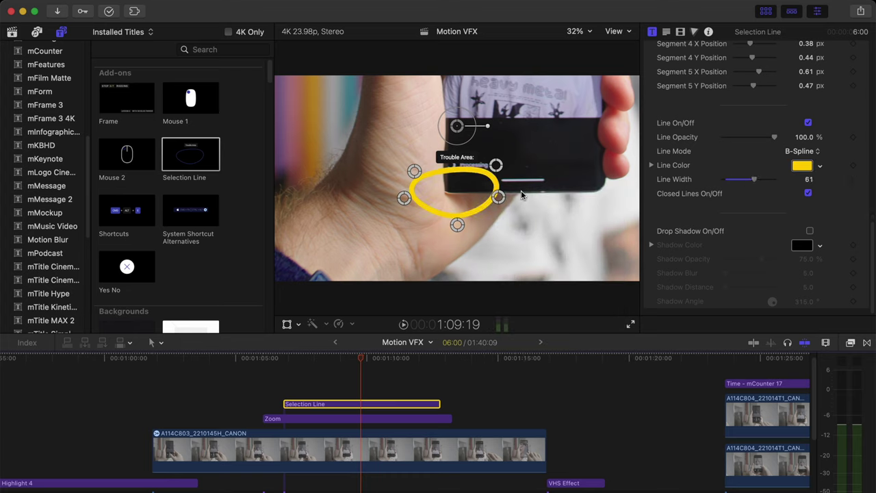
Reshape the ellipse points so the loop tightly circles the Processing indicator.
drag(502, 169, 500, 134)
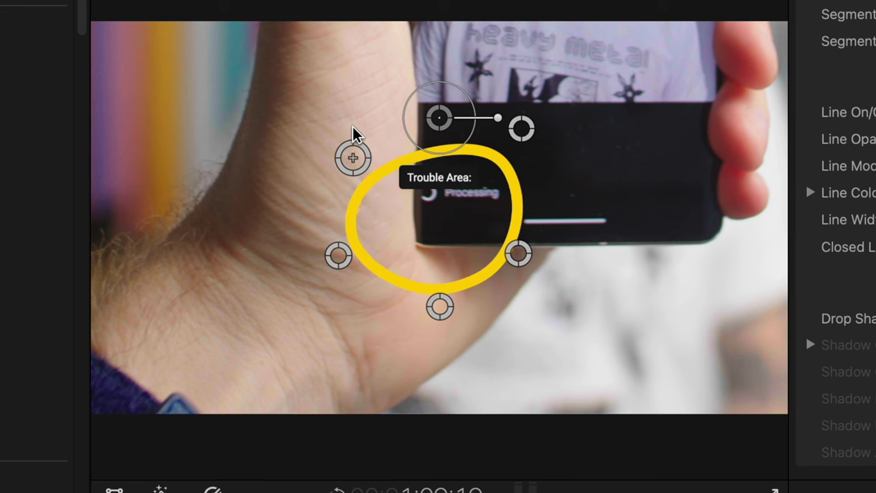
drag(534, 241, 564, 199)
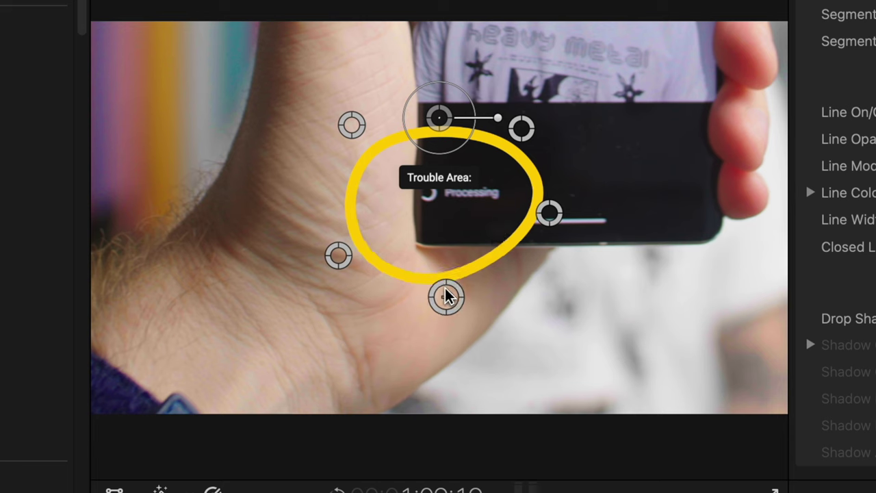
drag(446, 294, 444, 255)
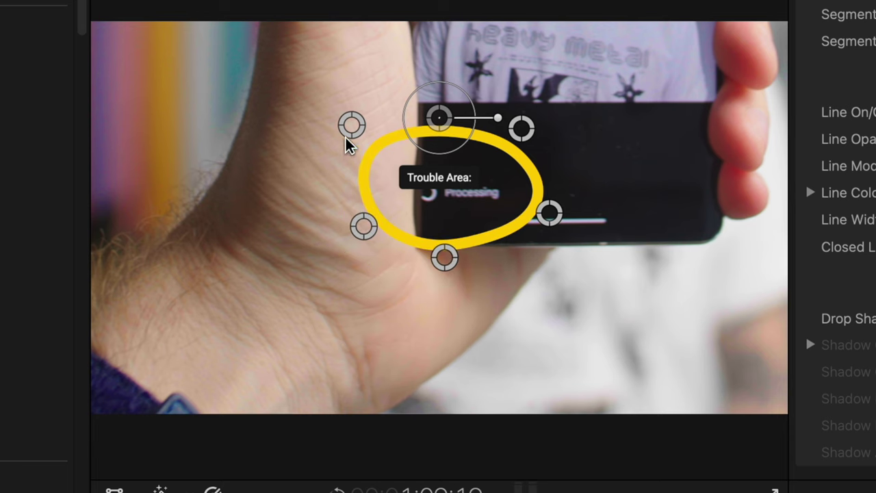
drag(525, 135, 524, 142)
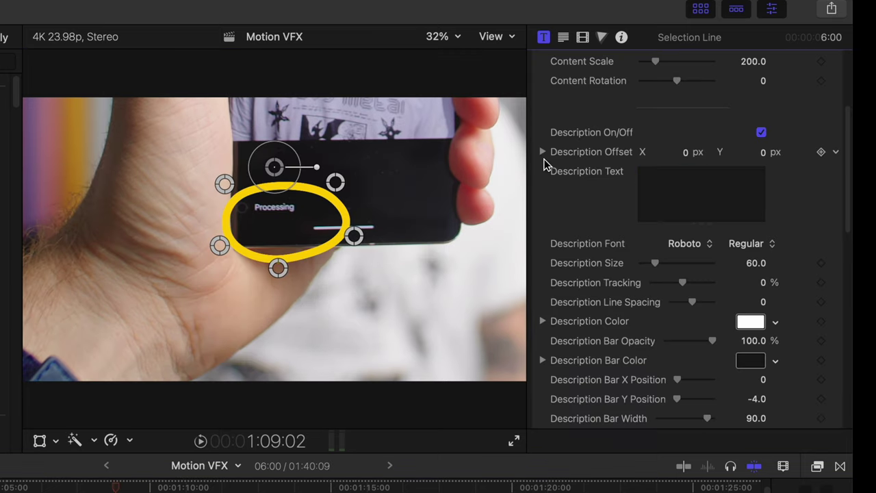
Nudge the Selection Line clip on the timeline and play the section back.
scroll(644, 295, down, 10)
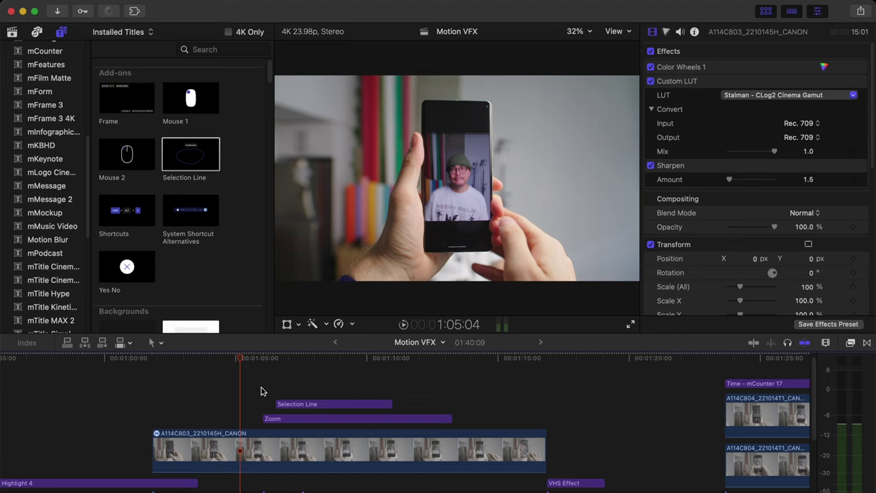
drag(295, 408, 295, 421)
key(space)
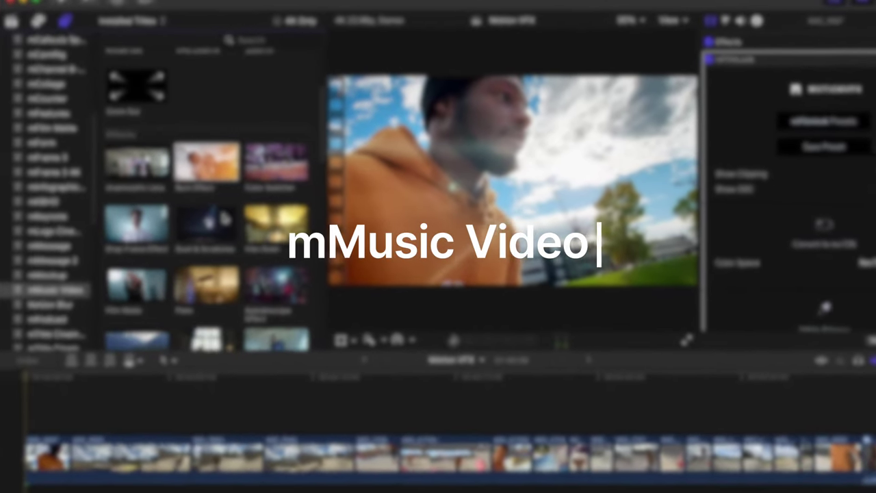
Place Typography 11 and a shortened Burn Effect above the opening skate clips.
scroll(225, 218, down, 10)
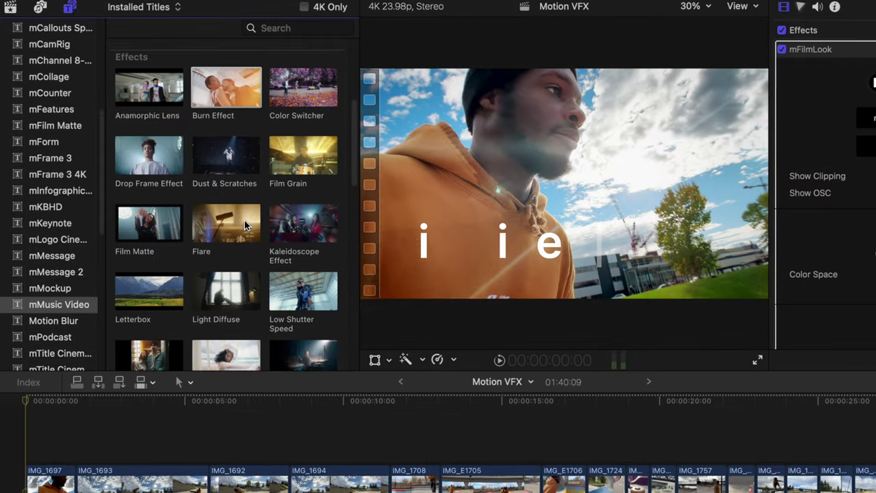
scroll(246, 223, down, 8)
drag(220, 258, 17, 446)
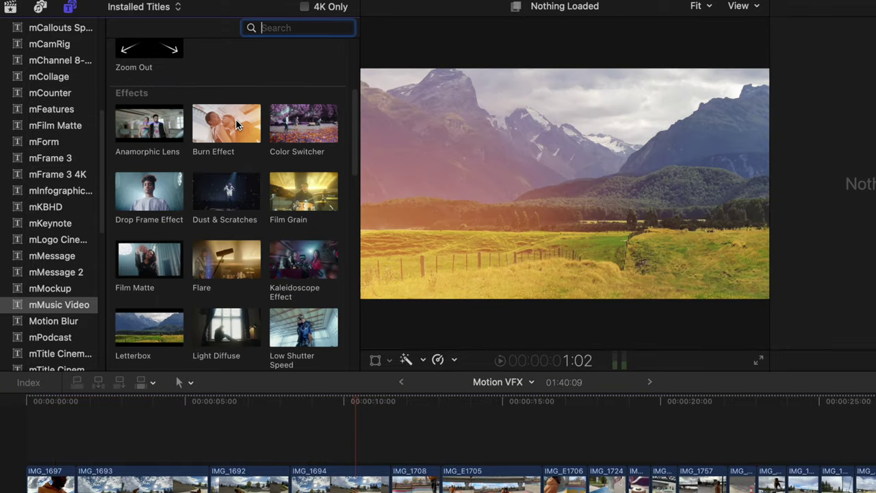
drag(236, 119, 184, 421)
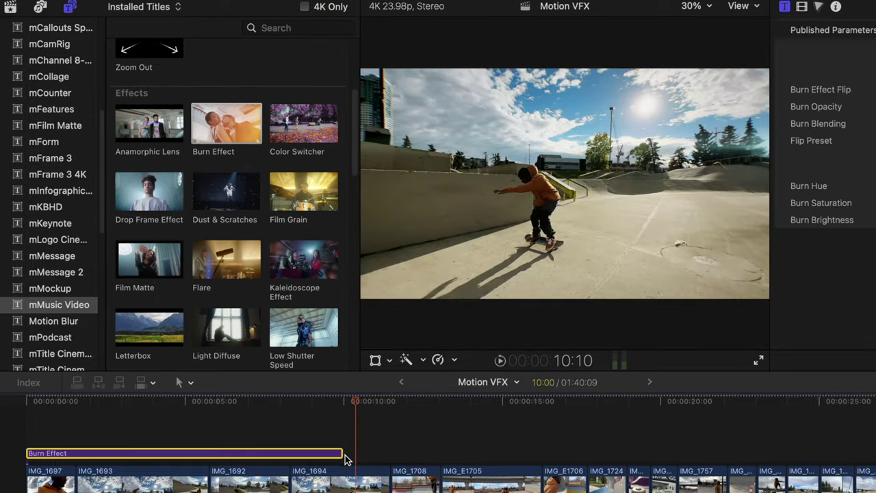
drag(342, 455, 317, 453)
Try Letterbox on the skate clip, undo it, and add the Flare effect instead.
scroll(189, 310, down, 3)
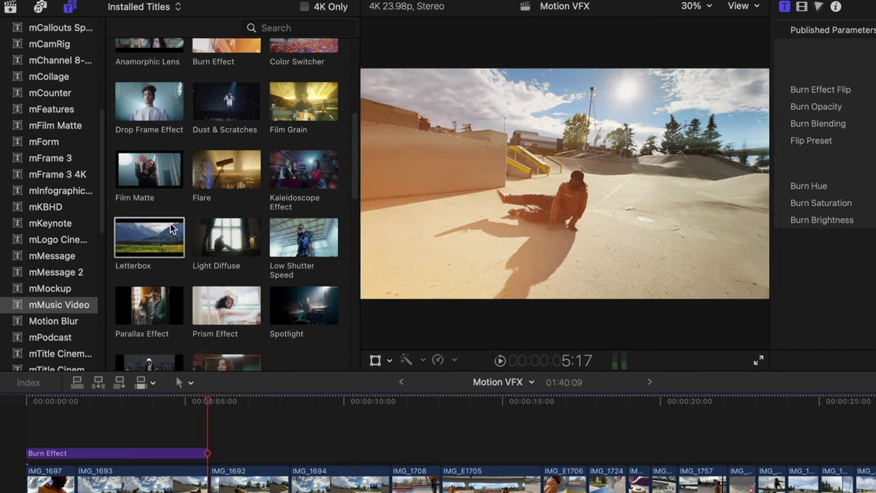
mouse_move(158, 233)
mouse_down()
mouse_move(240, 433)
mouse_move(214, 432)
mouse_up()
key(space)
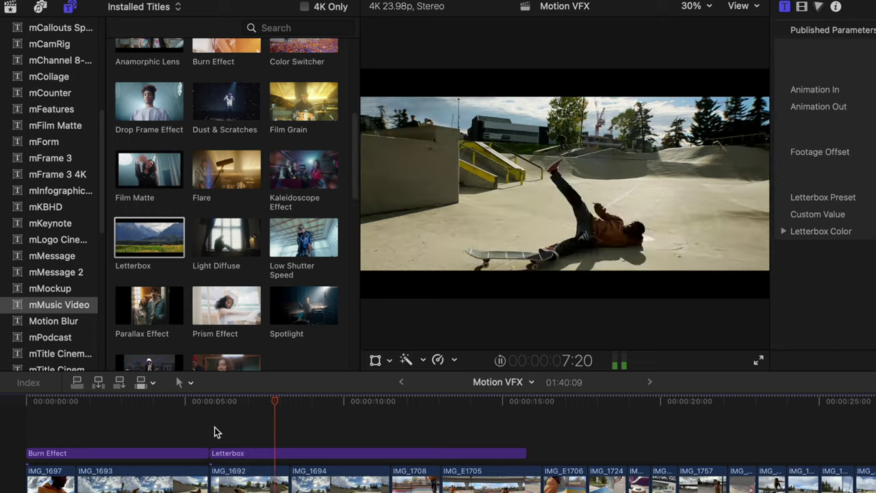
key(super+z)
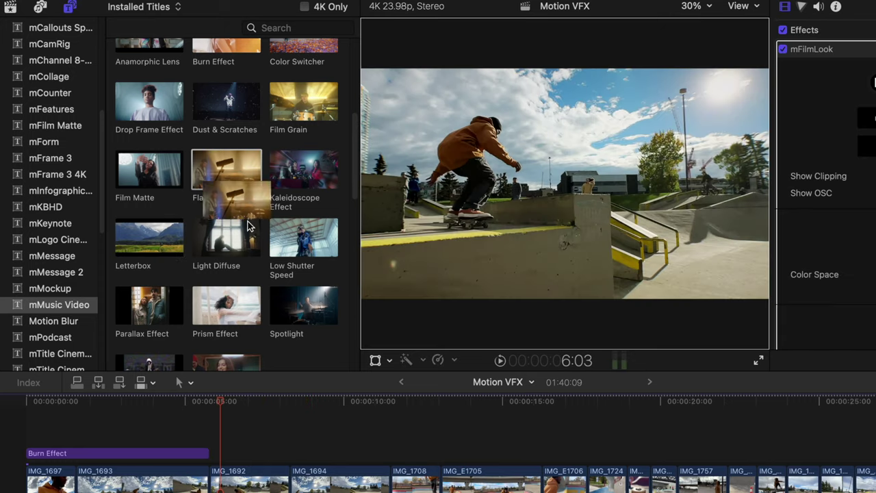
drag(226, 170, 293, 449)
key(space)
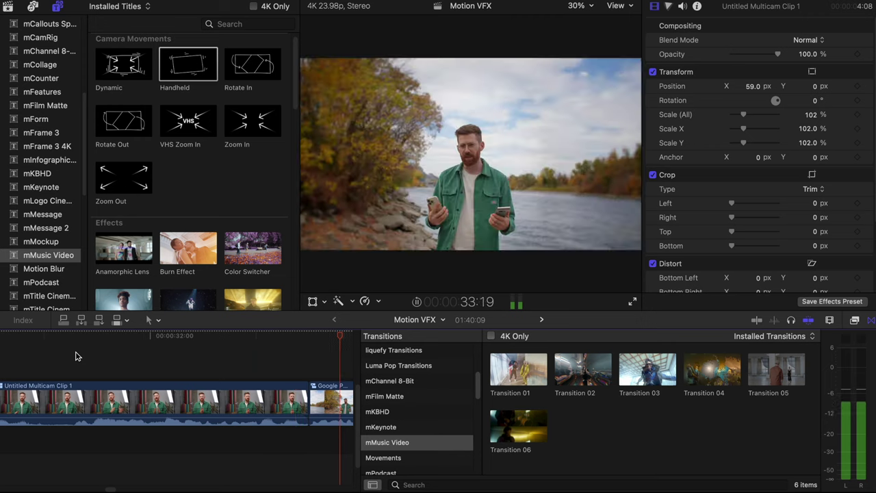
Inspect Transition 04 and play back from 32:00 through the Zoom Out move.
key(space)
click(56, 394)
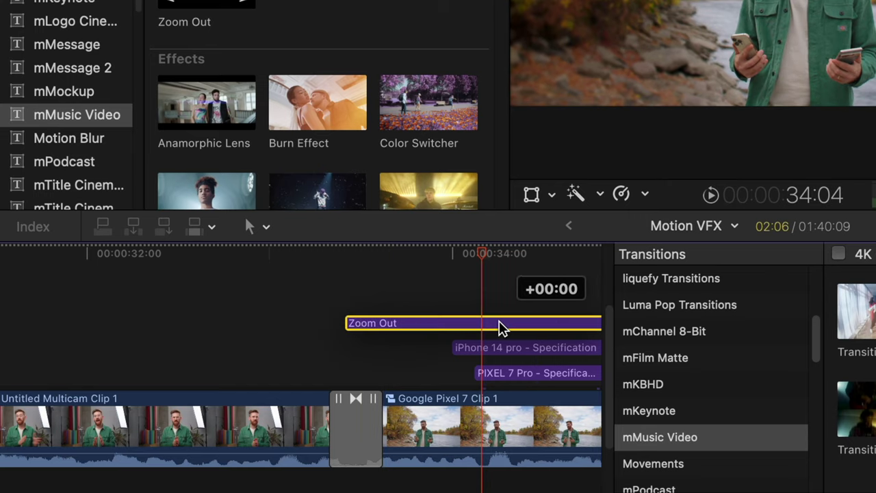
click(89, 312)
key(space)
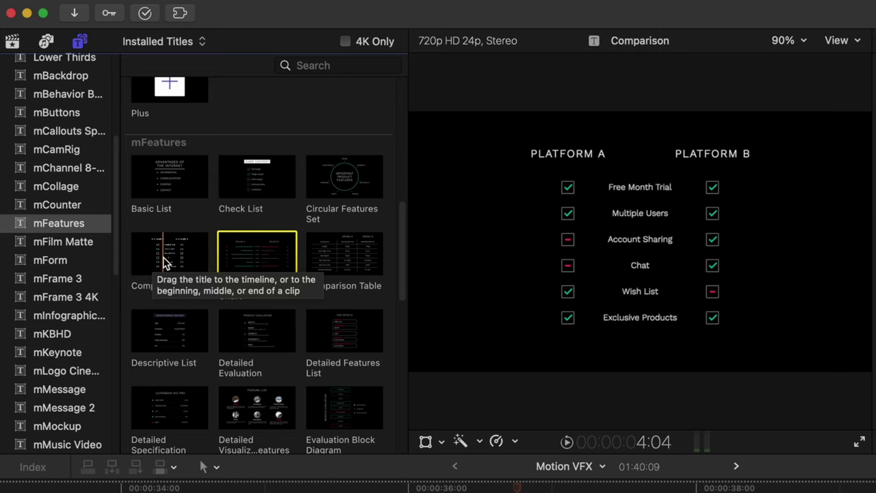
Scroll the mFeatures titles and preview the Rating List title.
scroll(308, 401, down, 5)
click(308, 400)
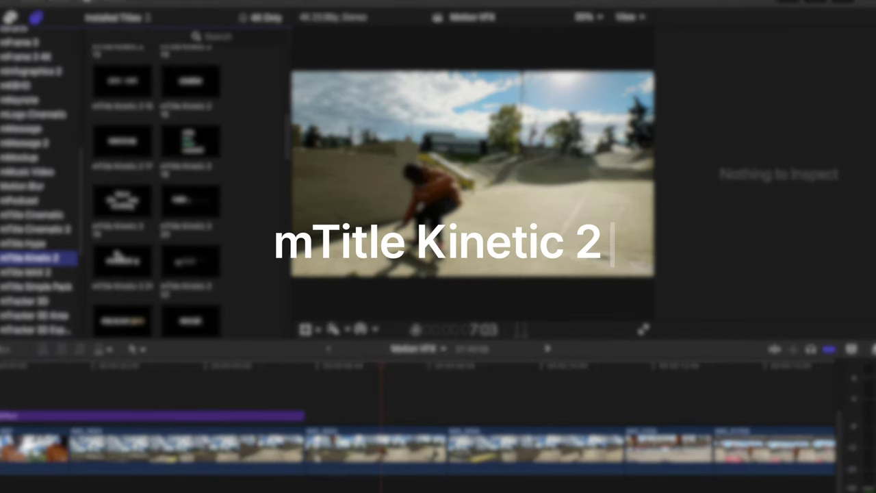
Add mTitle Kinetic 2 23 over the skate clips and play it back.
click(164, 144)
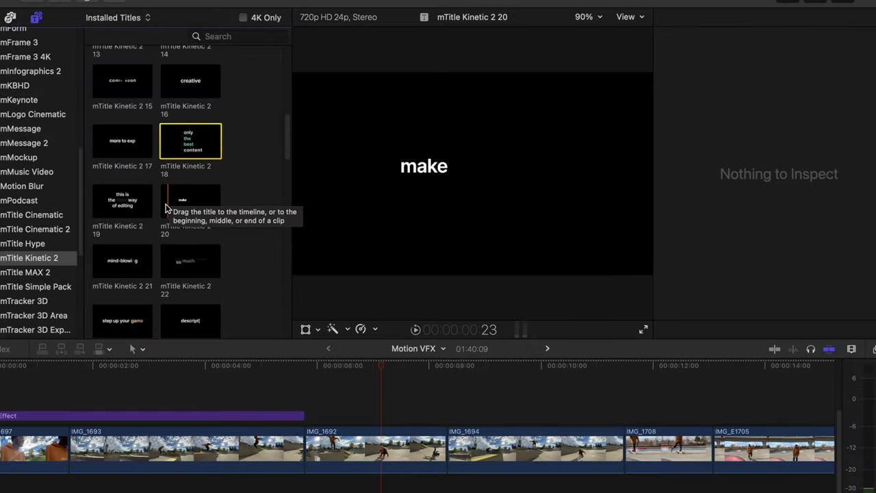
scroll(96, 256, down, 2)
drag(126, 287, 393, 443)
click(327, 423)
key(space)
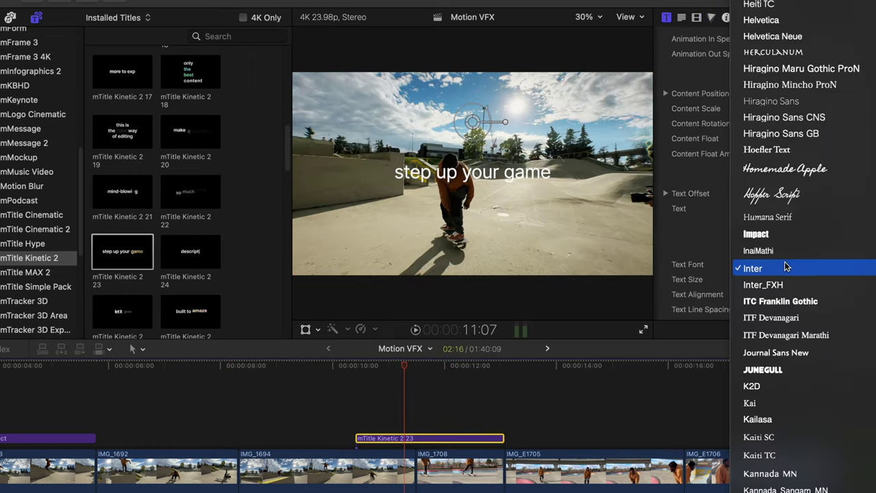
Set the title font to Bebas Neue and review the gradient and highlighted text colours.
scroll(753, 205, down, 5)
click(753, 224)
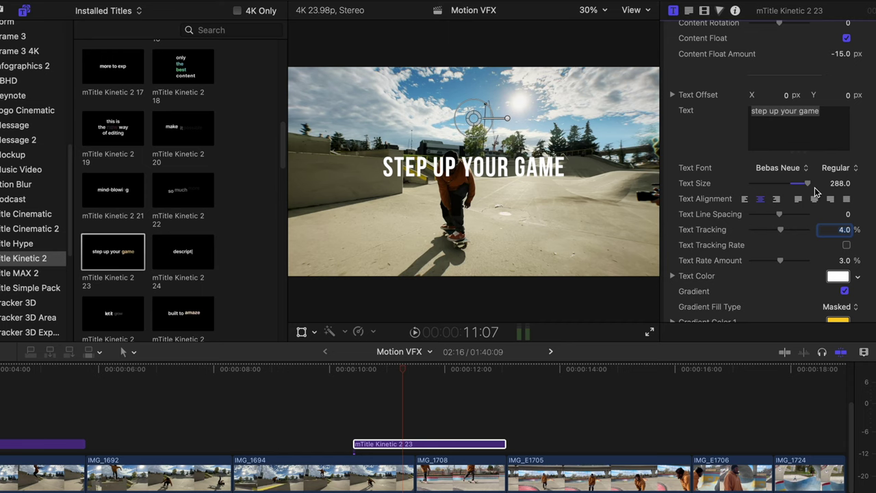
scroll(815, 191, down, 5)
click(832, 204)
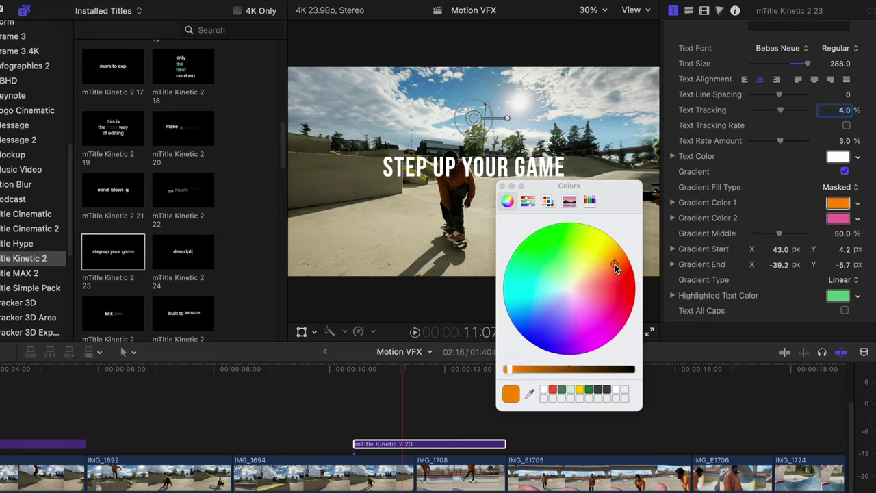
click(838, 218)
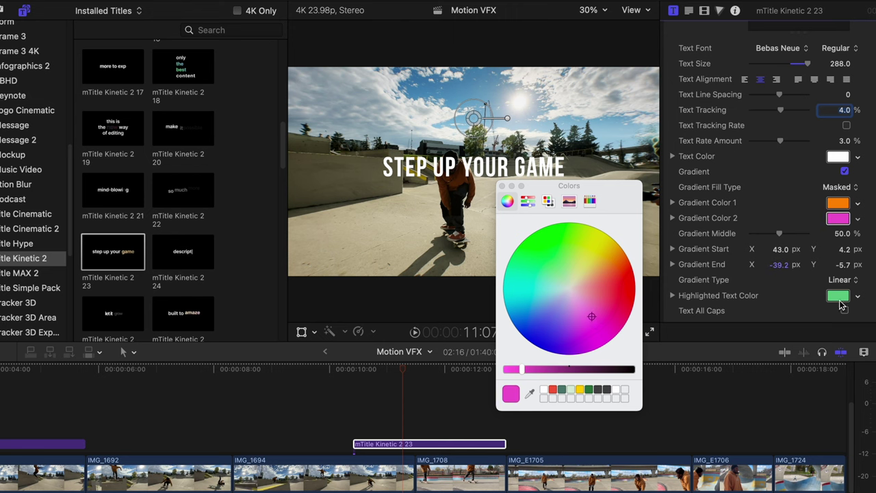
click(840, 299)
drag(530, 370, 522, 371)
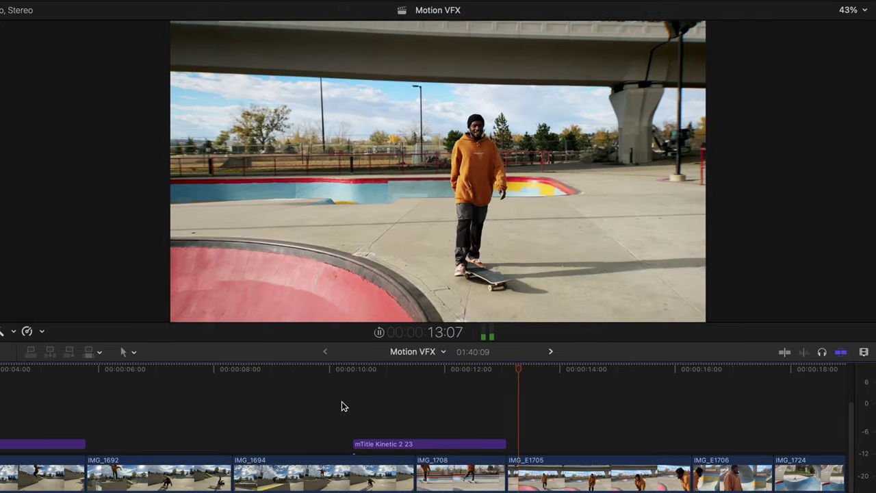
Play the titled section from 10:10 with the Inspector's Color settings shown, then exit full screen.
click(353, 410)
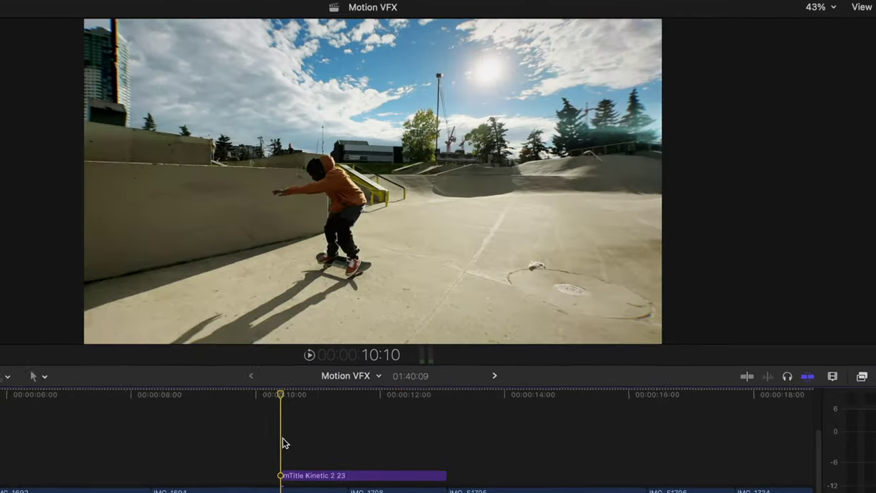
key(space)
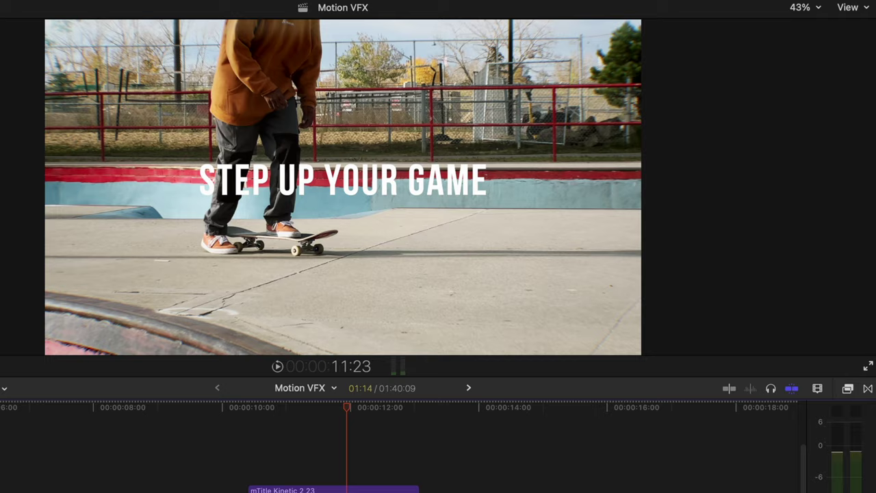
key(super+4)
click(624, 8)
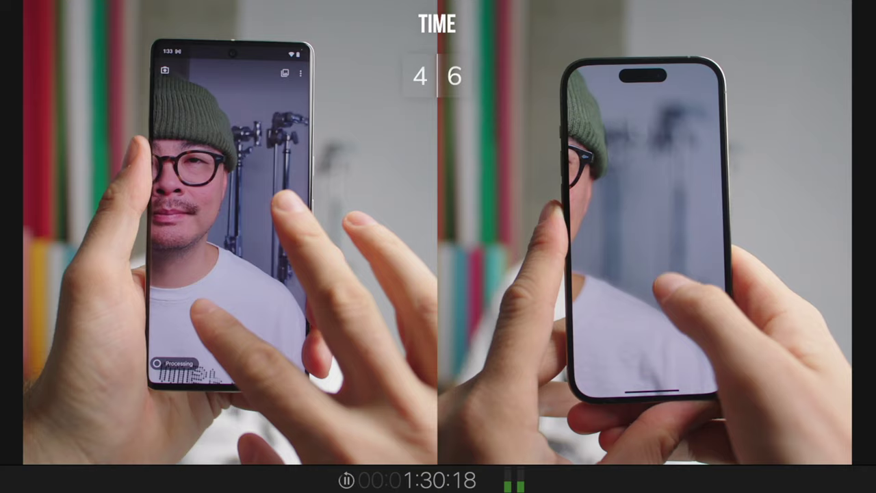
key(Escape)
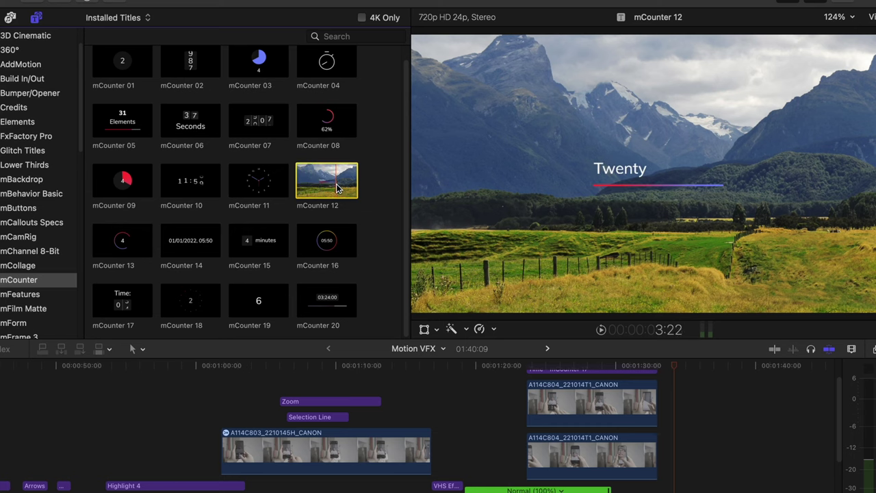
Preview the mCounter 15 title and scroll further down the counter list.
click(232, 241)
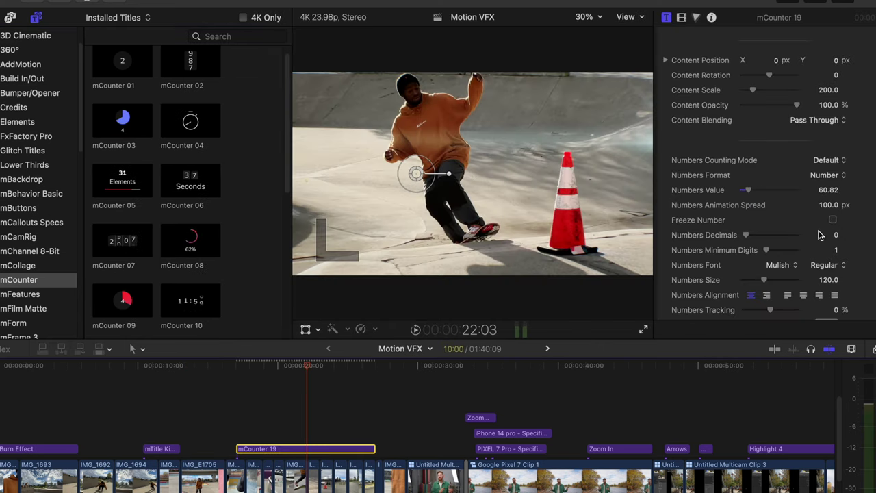
scroll(833, 222, down, 5)
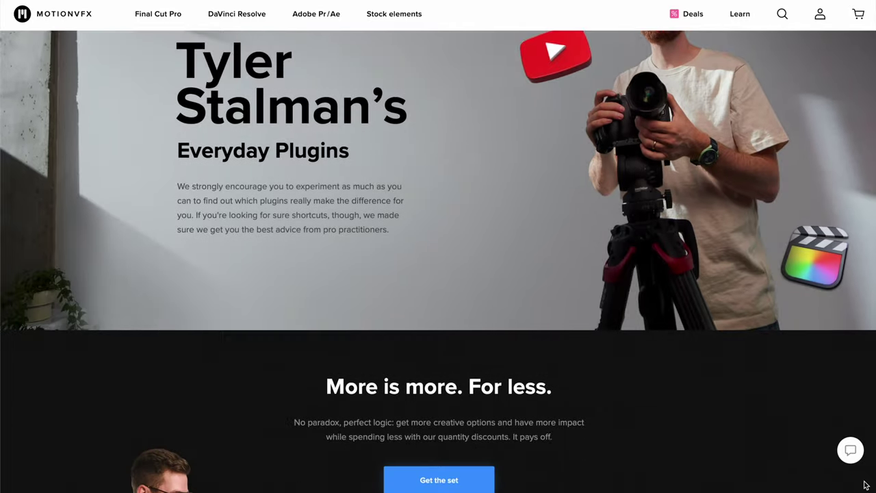
scroll(866, 485, down, 5)
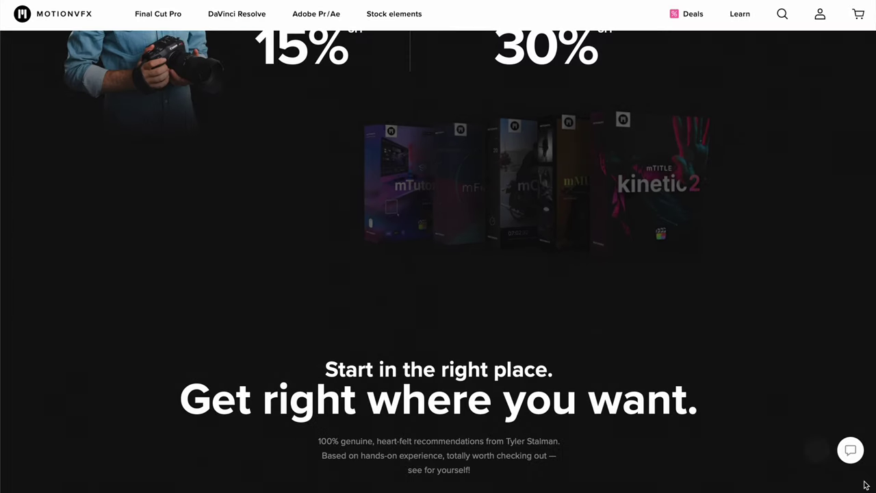